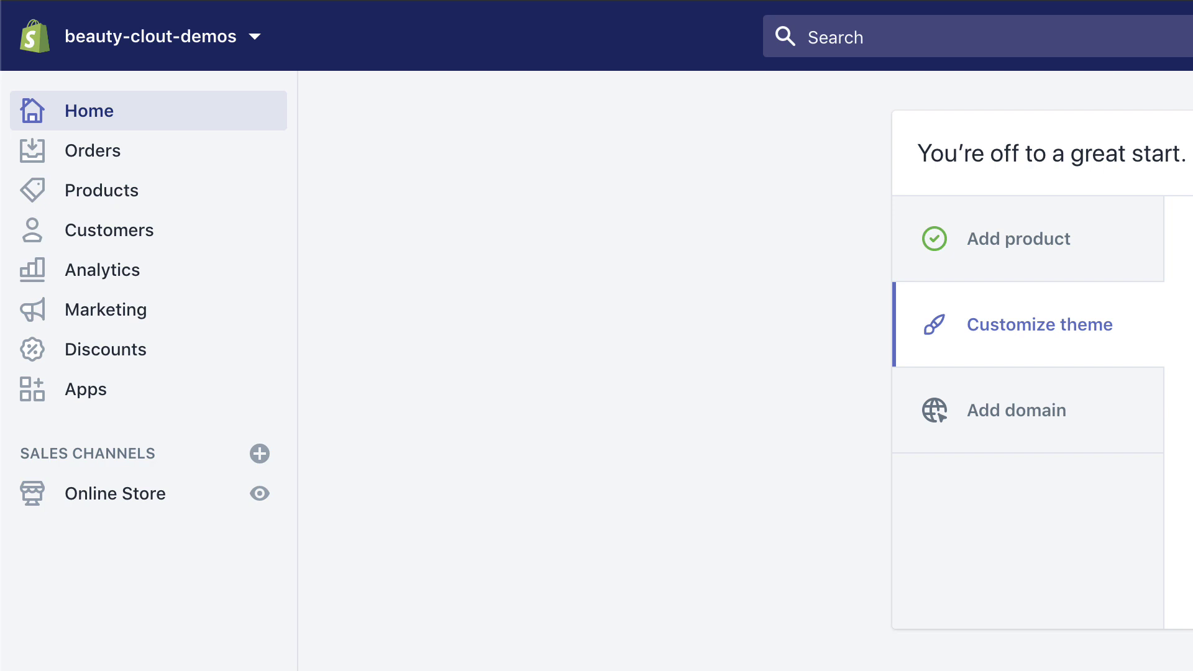
Go from the Shopify Products page to the store's Apps overview
click(128, 203)
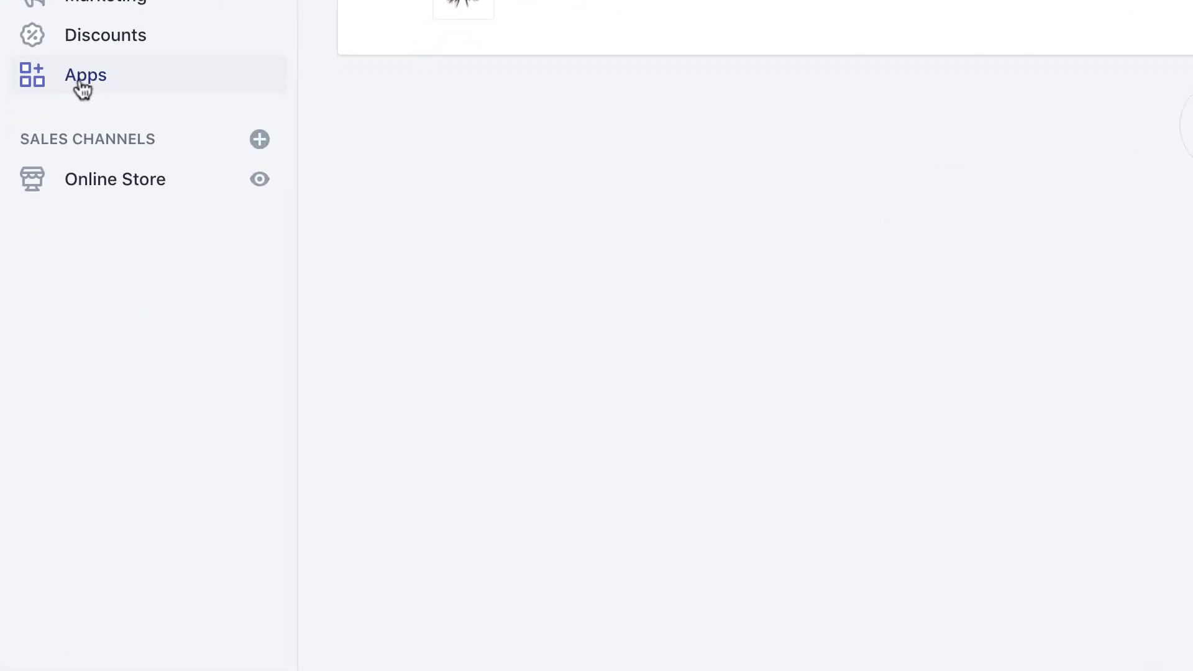
click(82, 89)
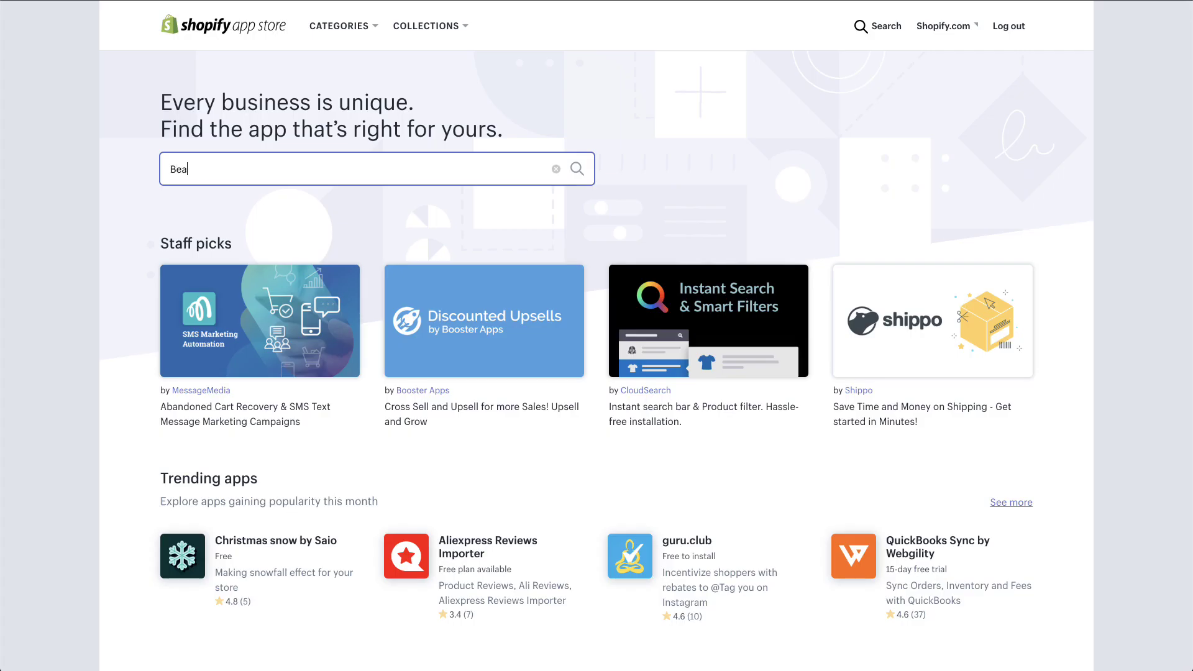
Find Beauty Clout in the App Store, add it, and approve its permissions
key(Return)
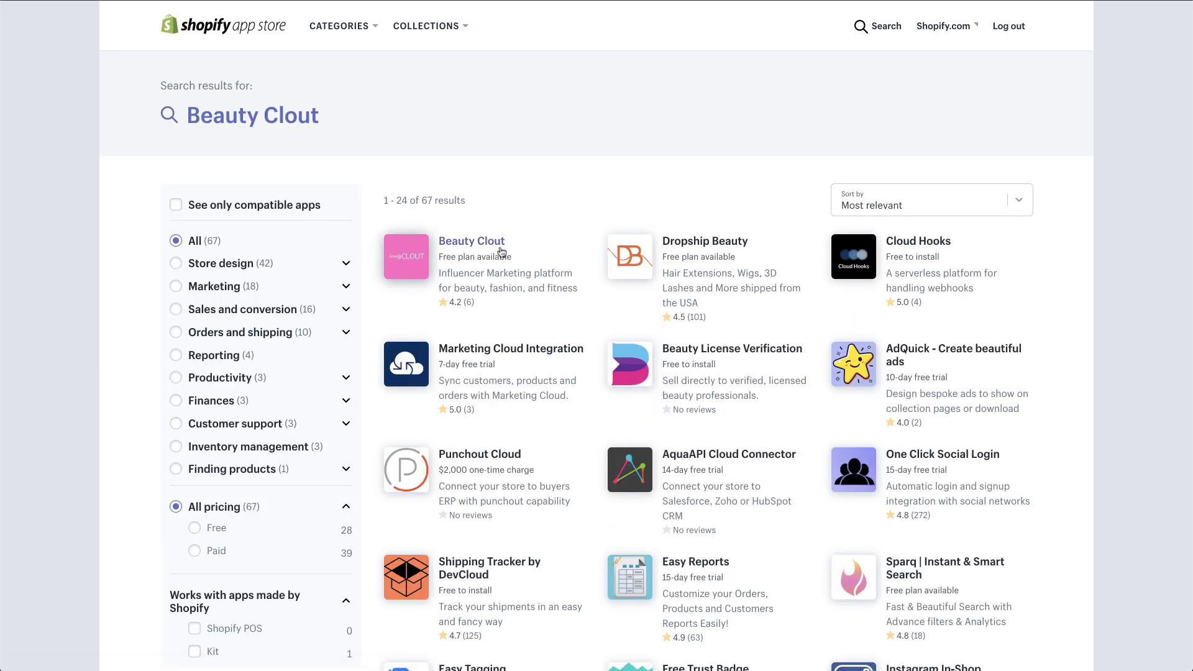
click(500, 250)
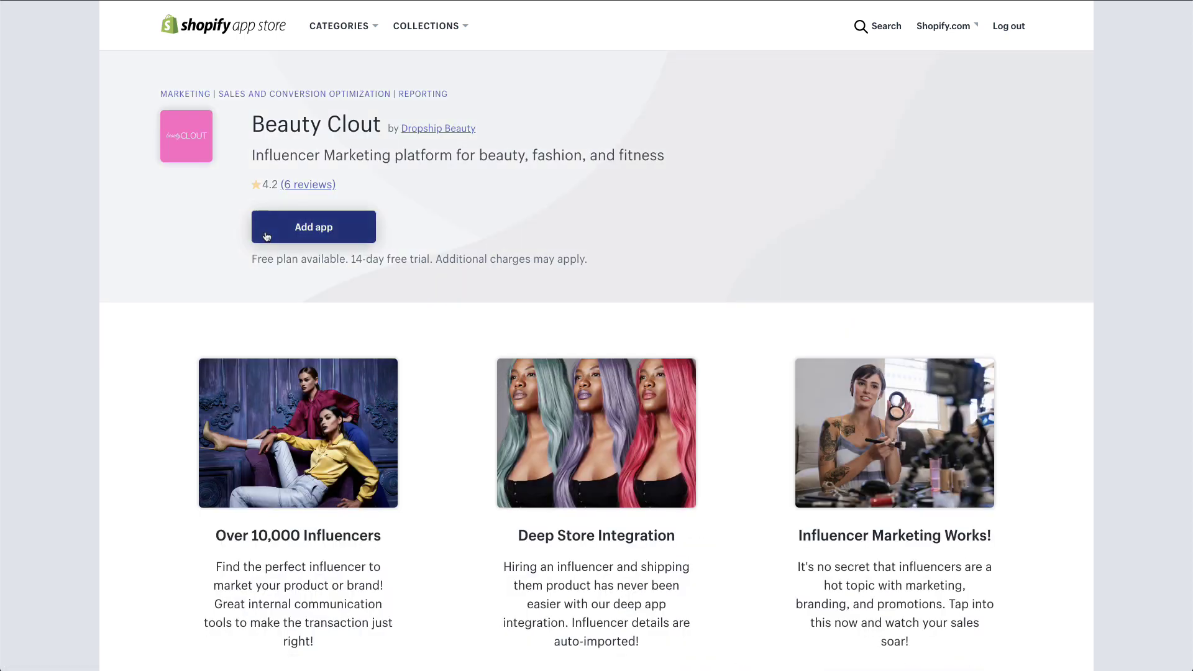
click(266, 233)
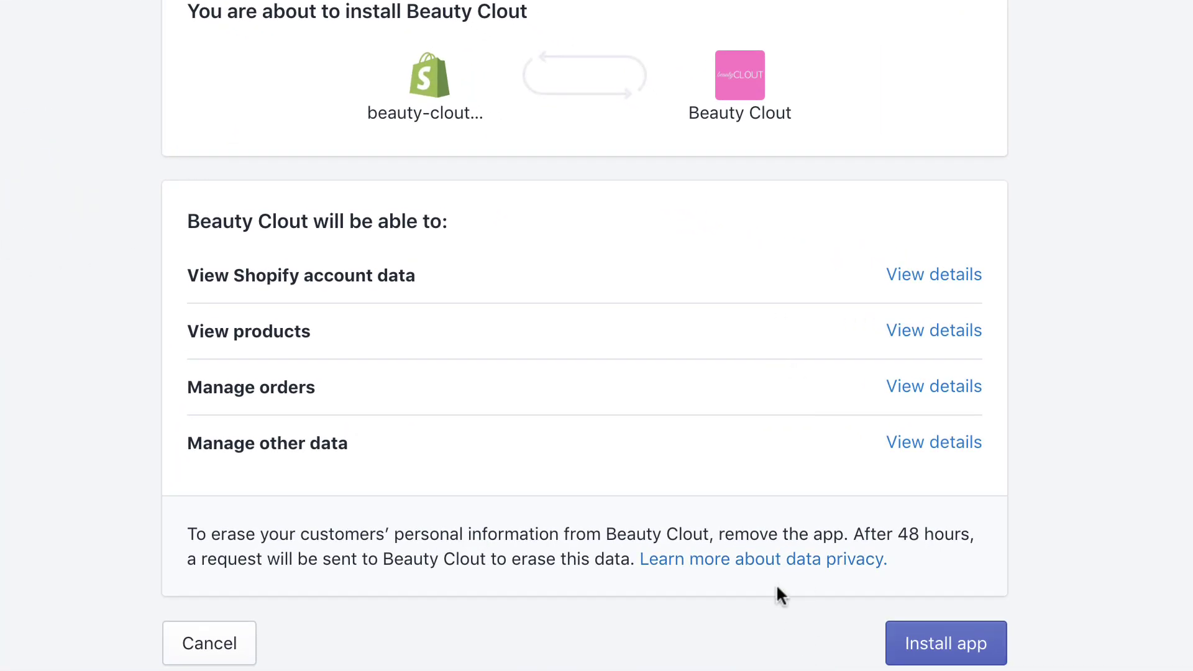
click(944, 653)
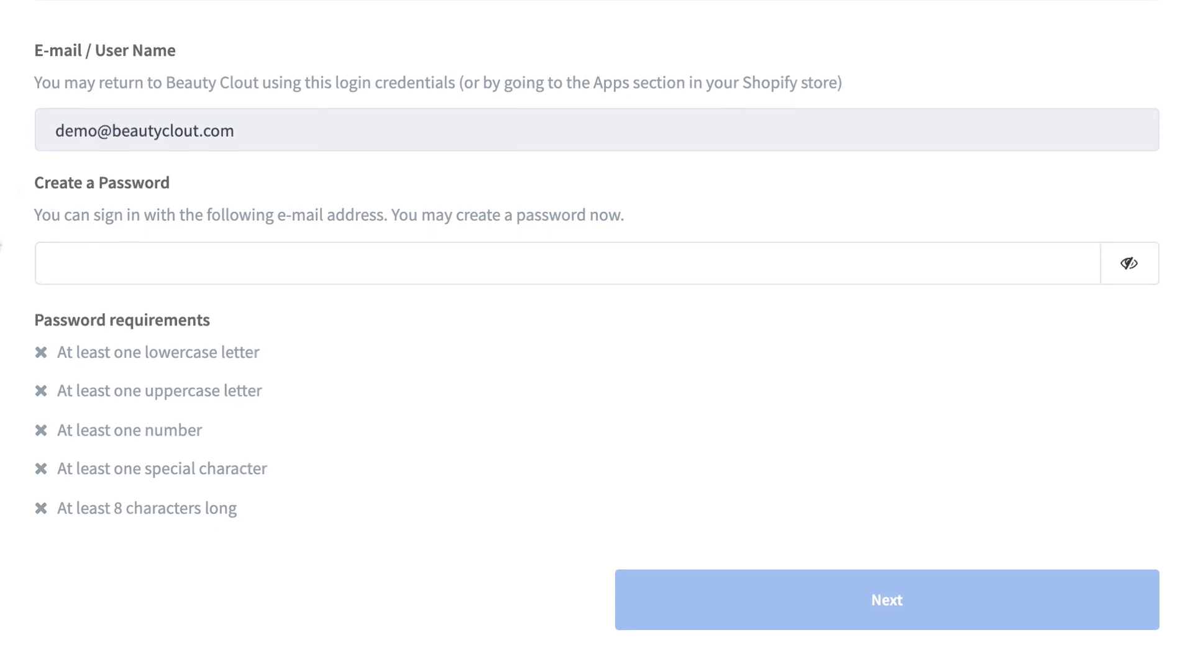
Enter a strong Beauty Clout account password and continue to company details
click(321, 243)
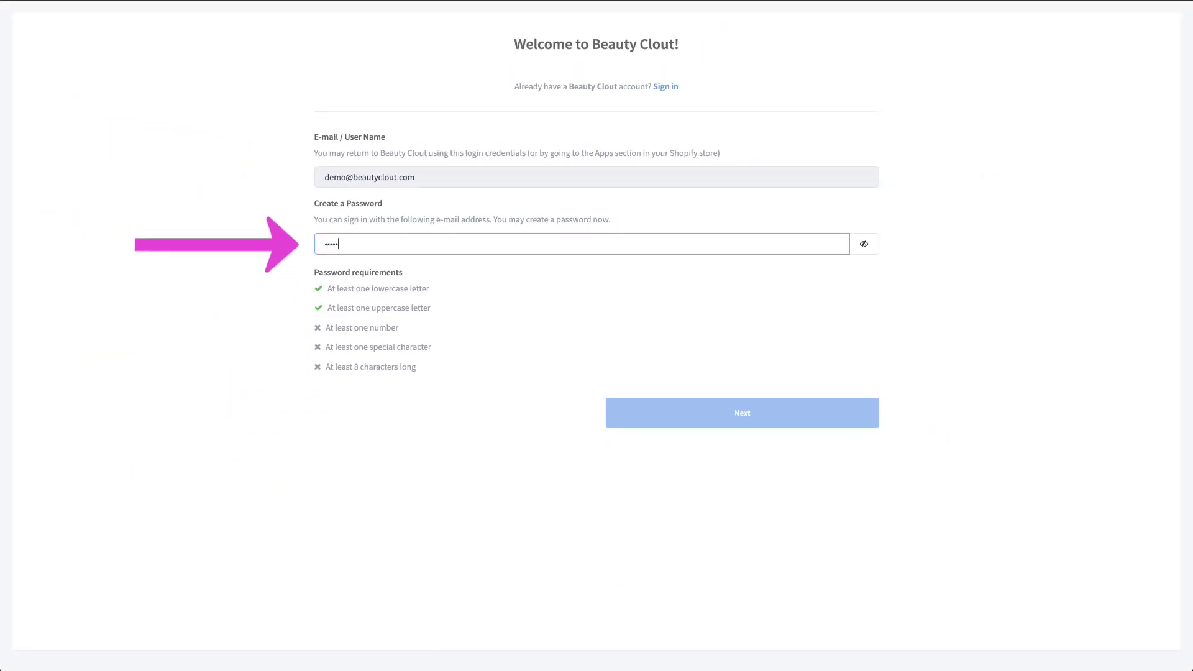
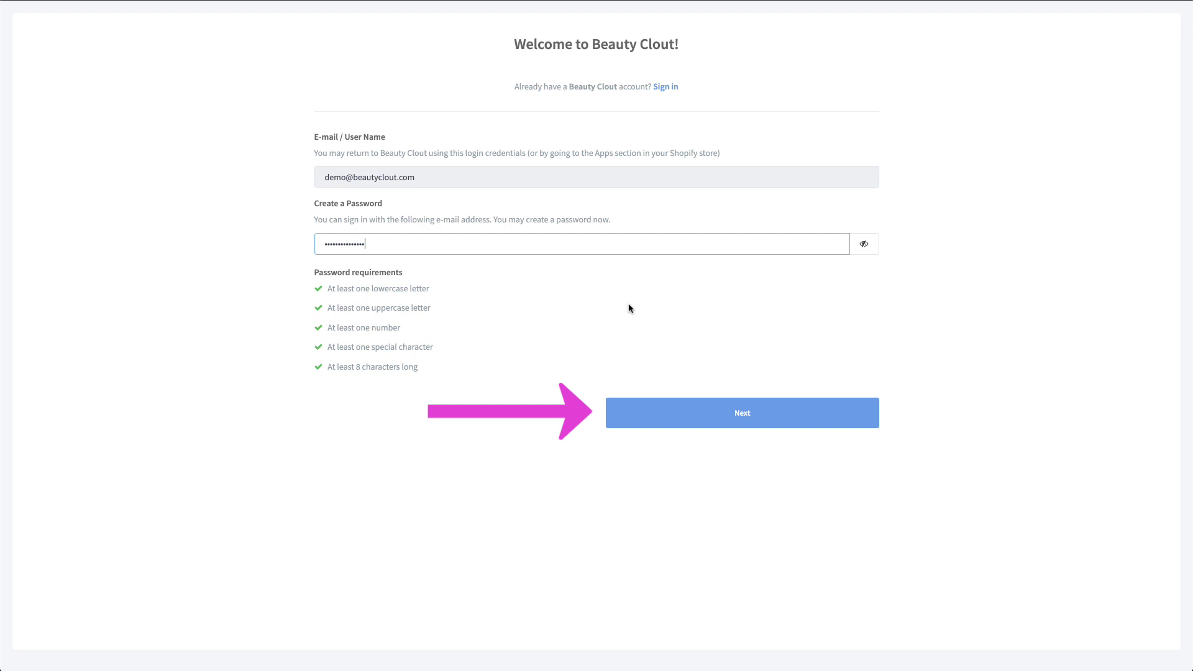
click(716, 413)
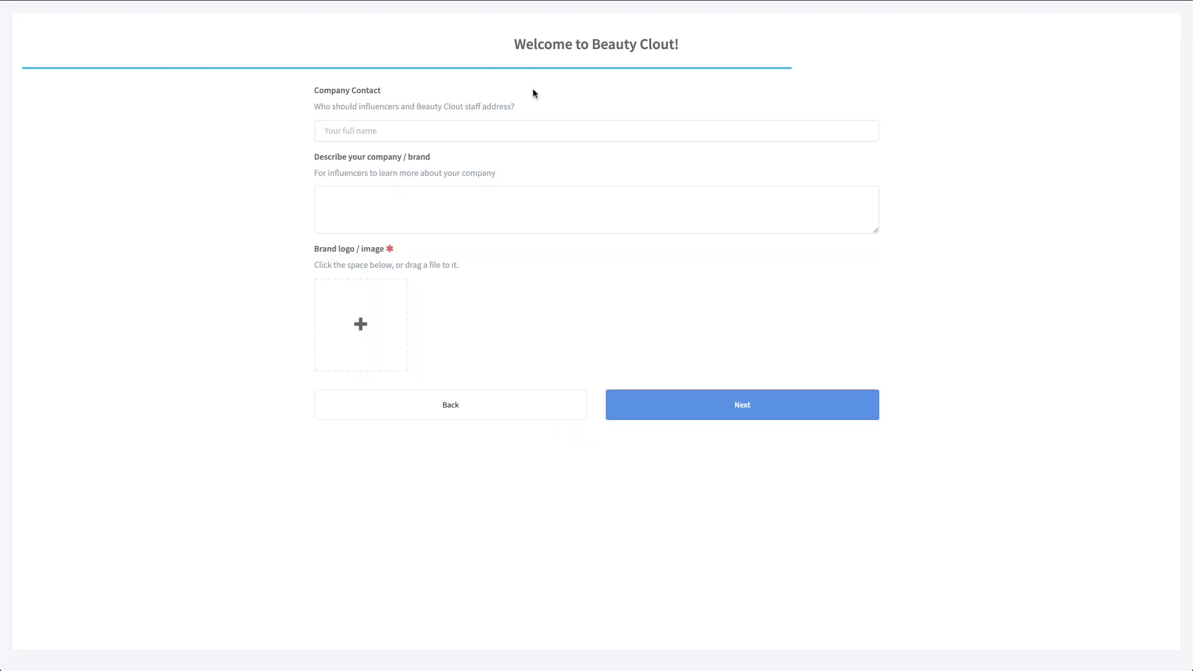
Enter the contact name and mink-lash description, and drop in the lash logo
click(492, 131)
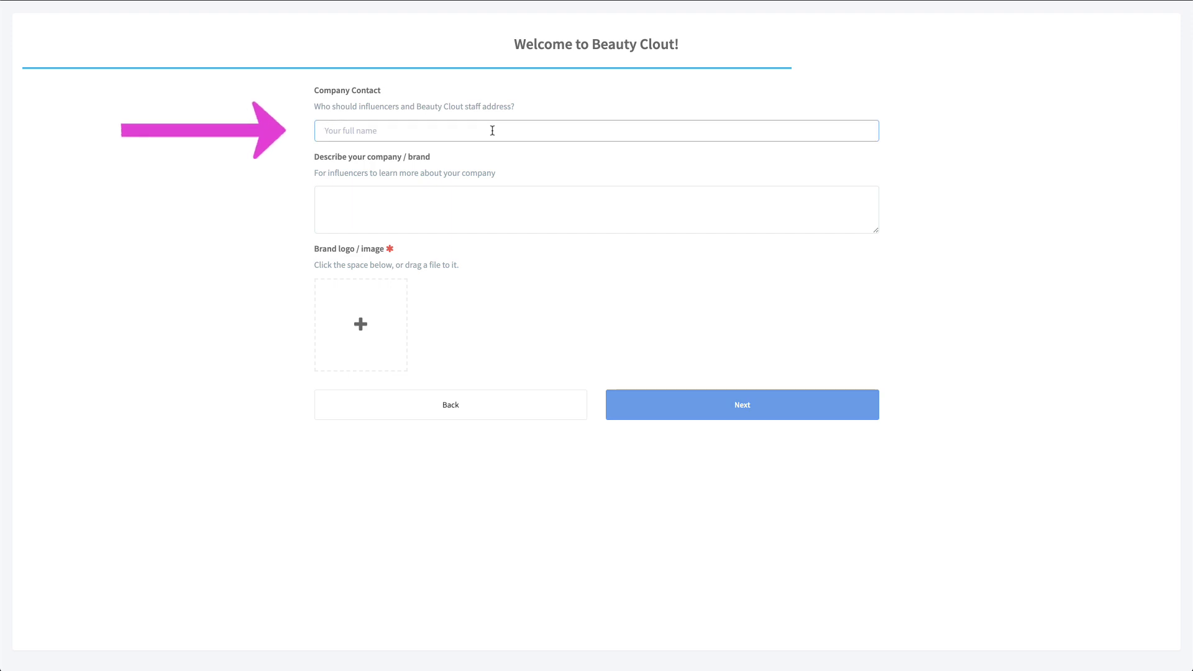
key(Tab)
text(W)
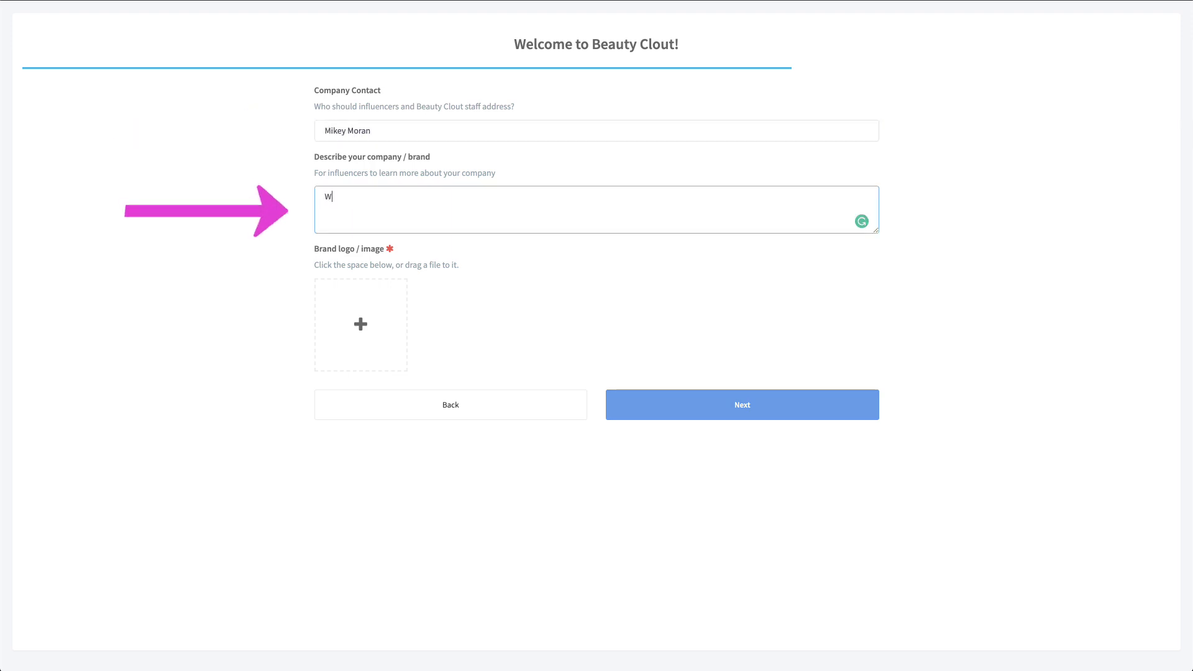
text(e are the b)
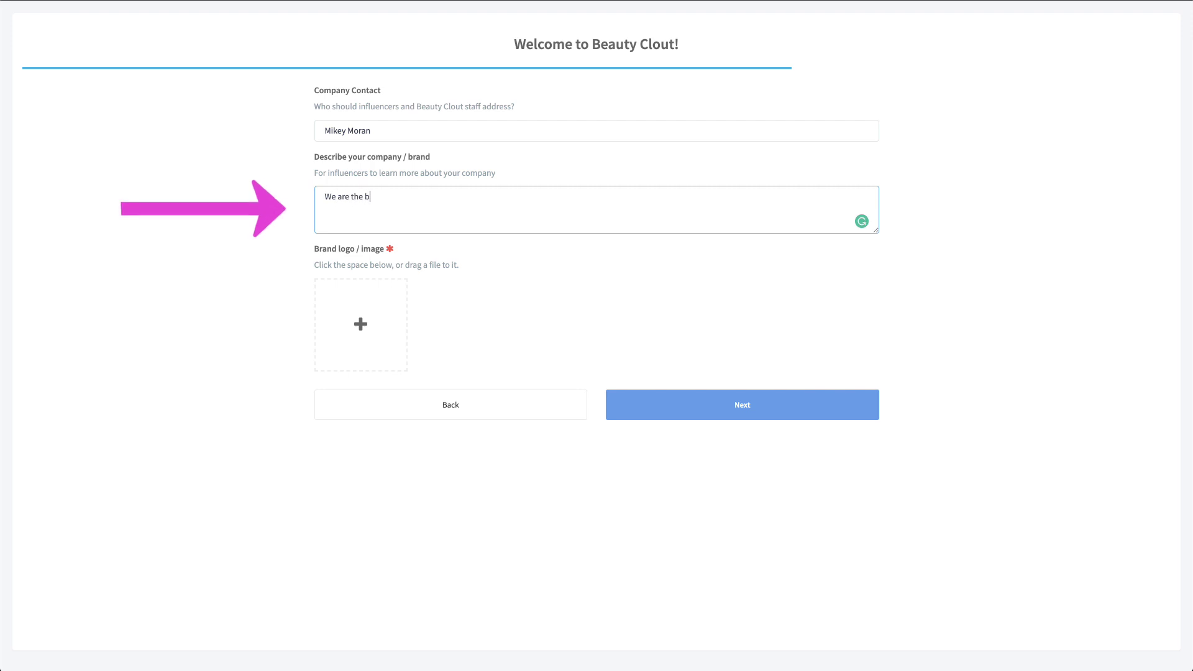
text(est mink)
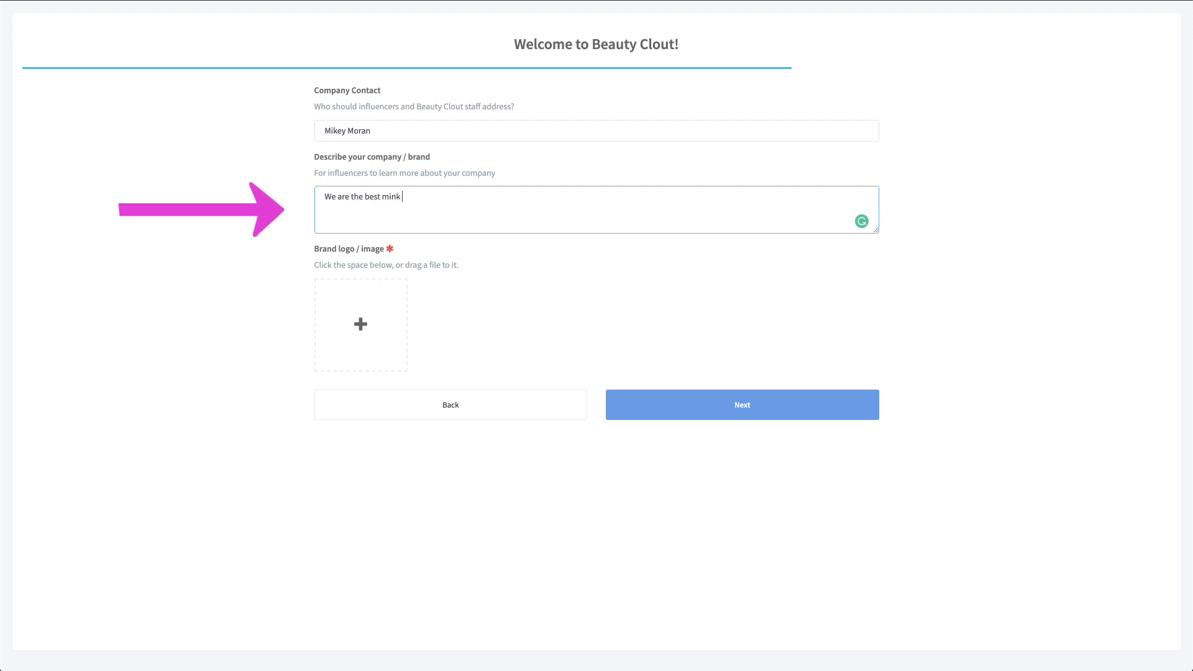
text( lash compan)
text(y in the)
text( world!)
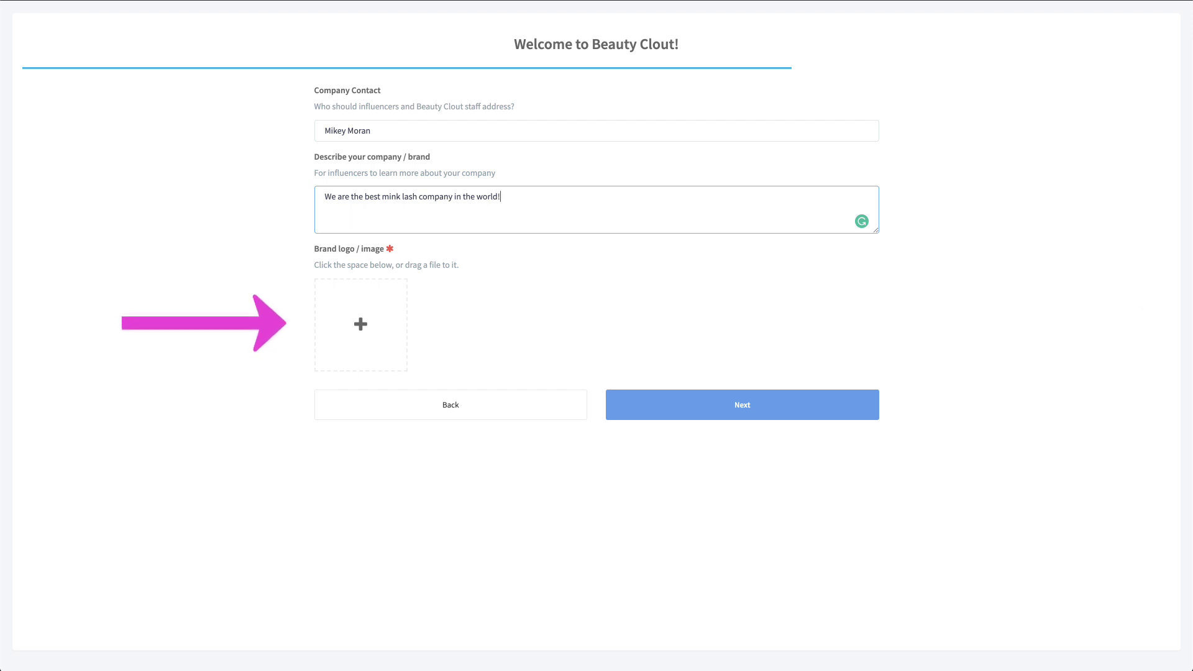
drag(825, 322, 364, 322)
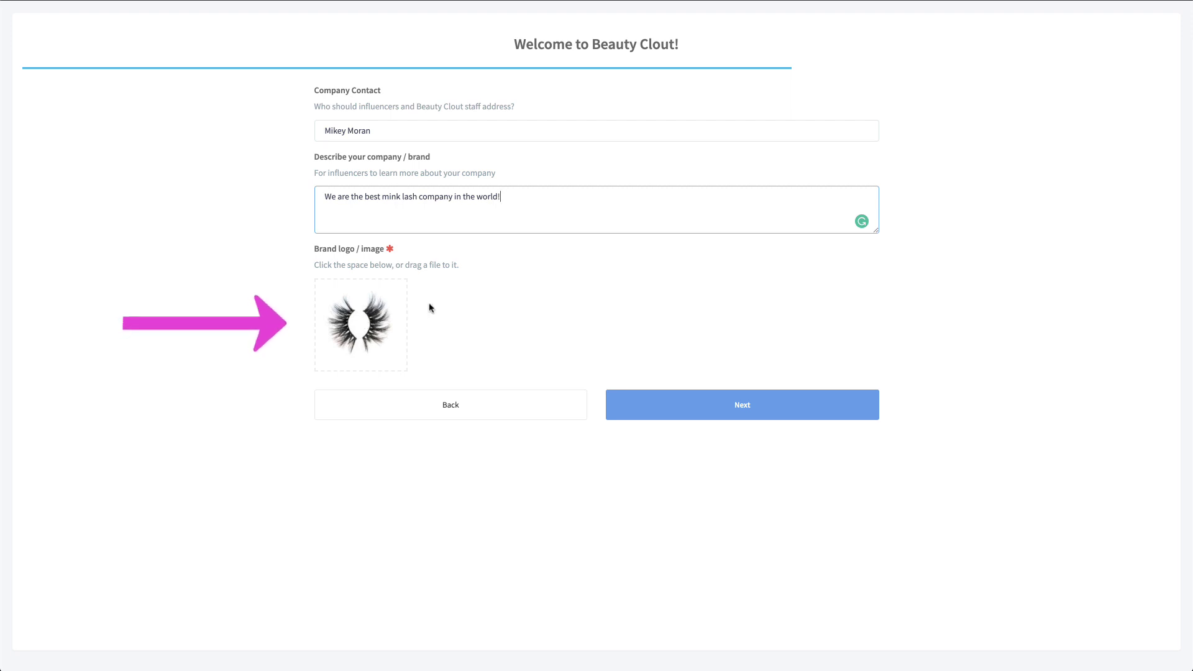
Submit the company details form to reach the Upgrade to PRO page
click(681, 409)
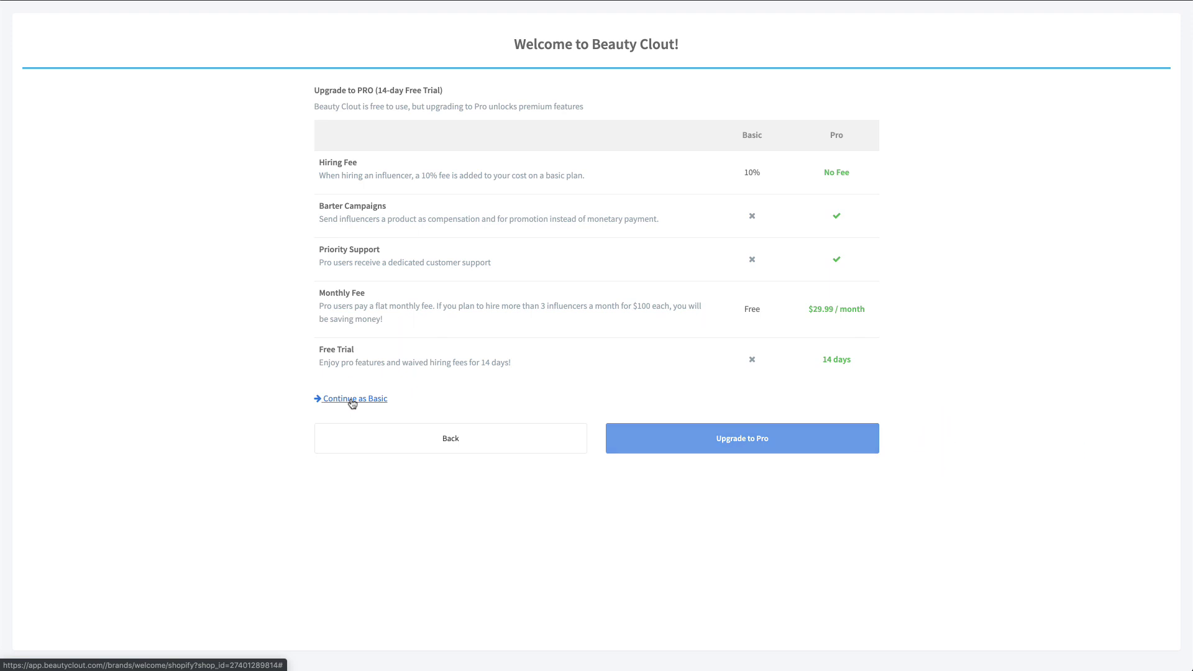
Continue on Basic, open the Shopify page, and dismiss the tutorial to see 3D Mink Eyelashes
click(352, 399)
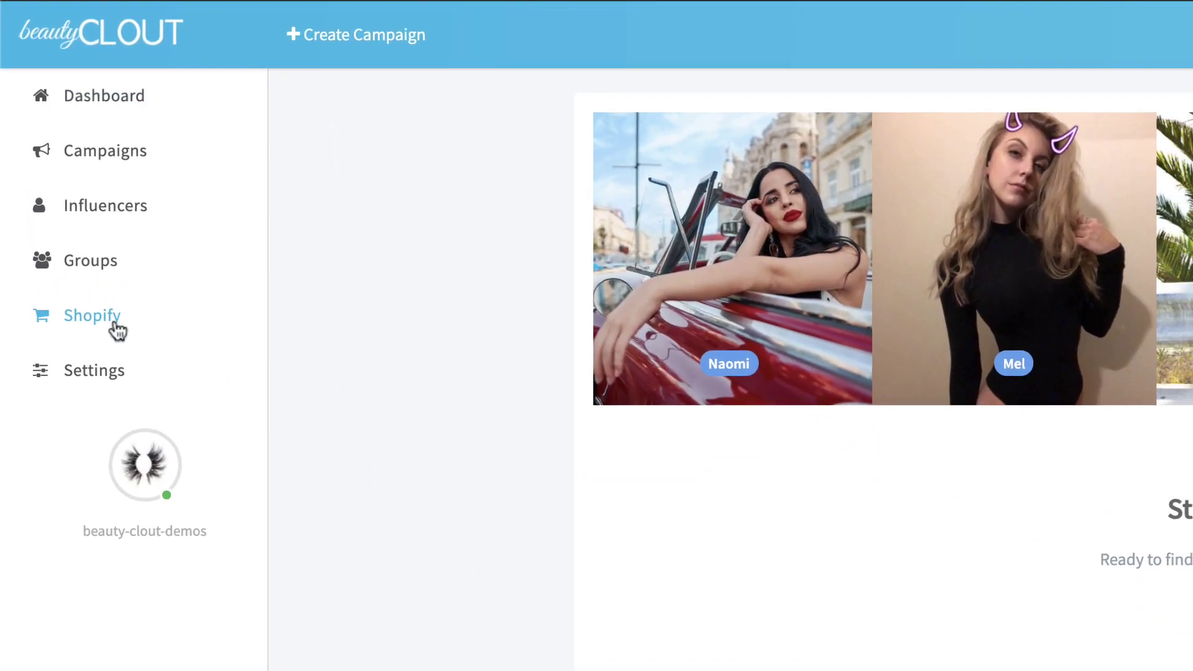
click(117, 331)
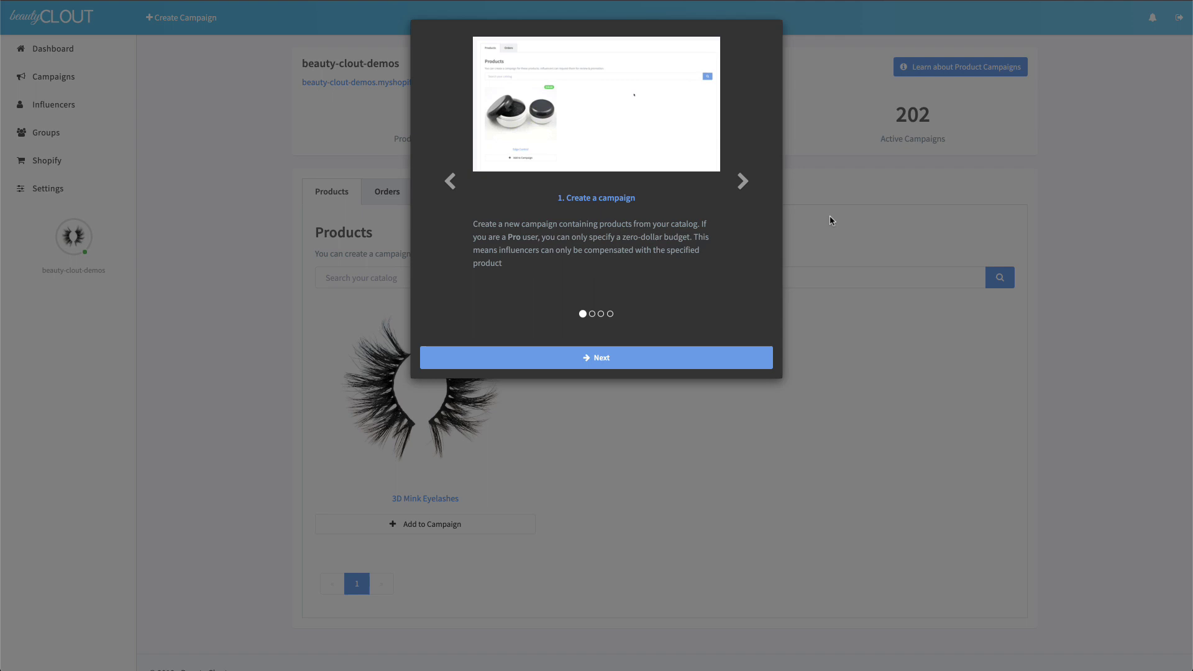
click(830, 218)
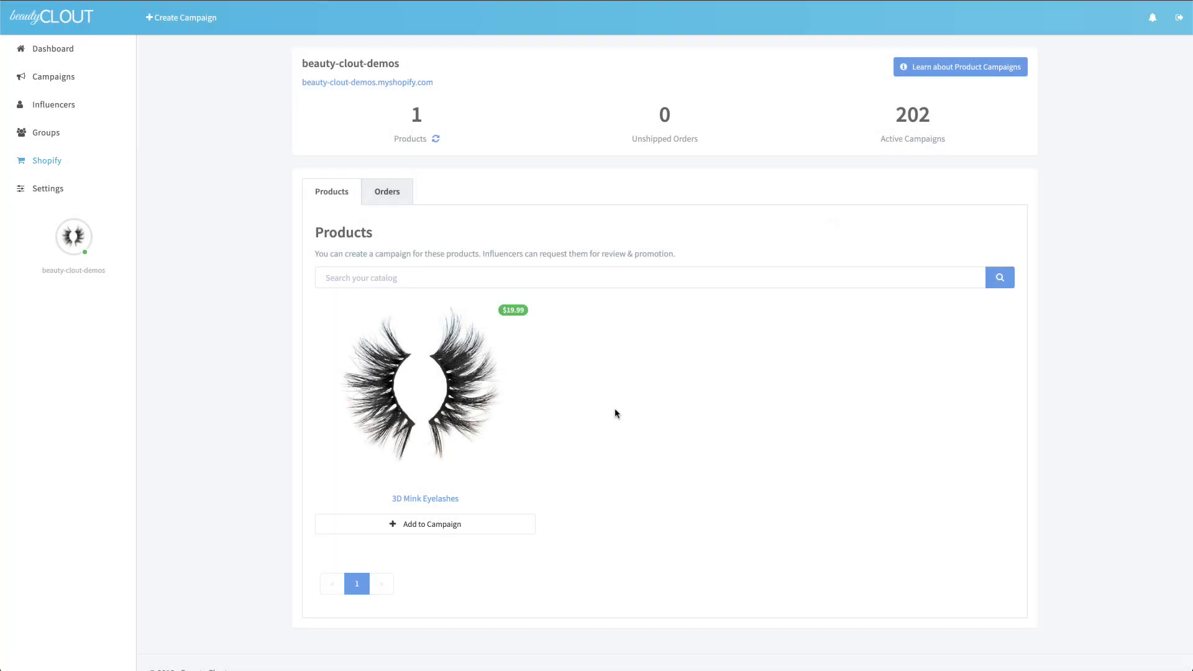